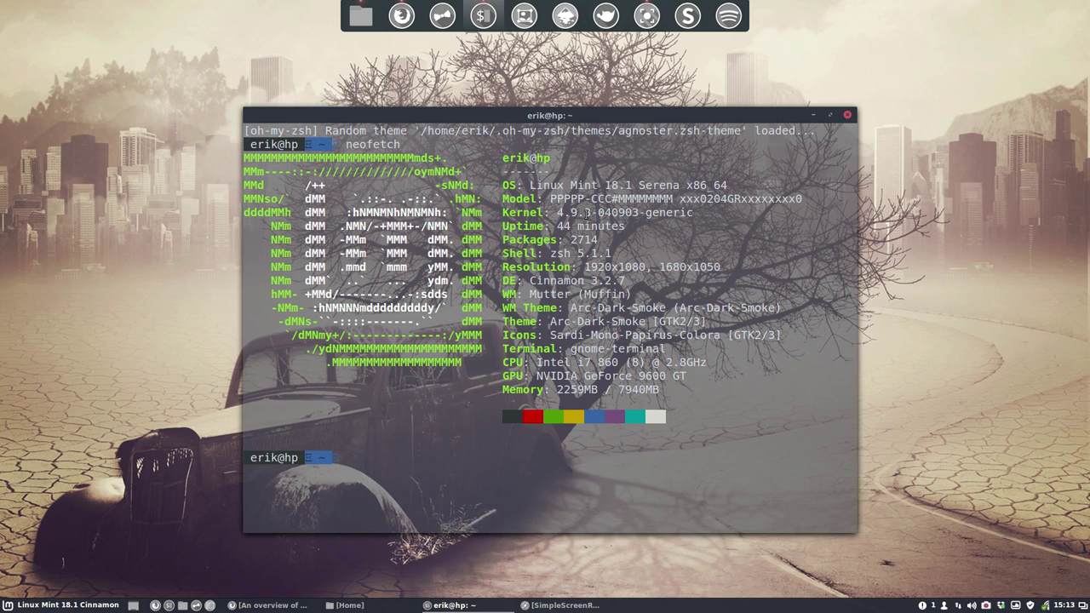
Step: Highlight zsh, Arc-Dark-Smoke and the Sardi-Mono-Papirus-Colora icon theme in the neofetch output
double_click(554, 254)
drag(667, 308, 568, 317)
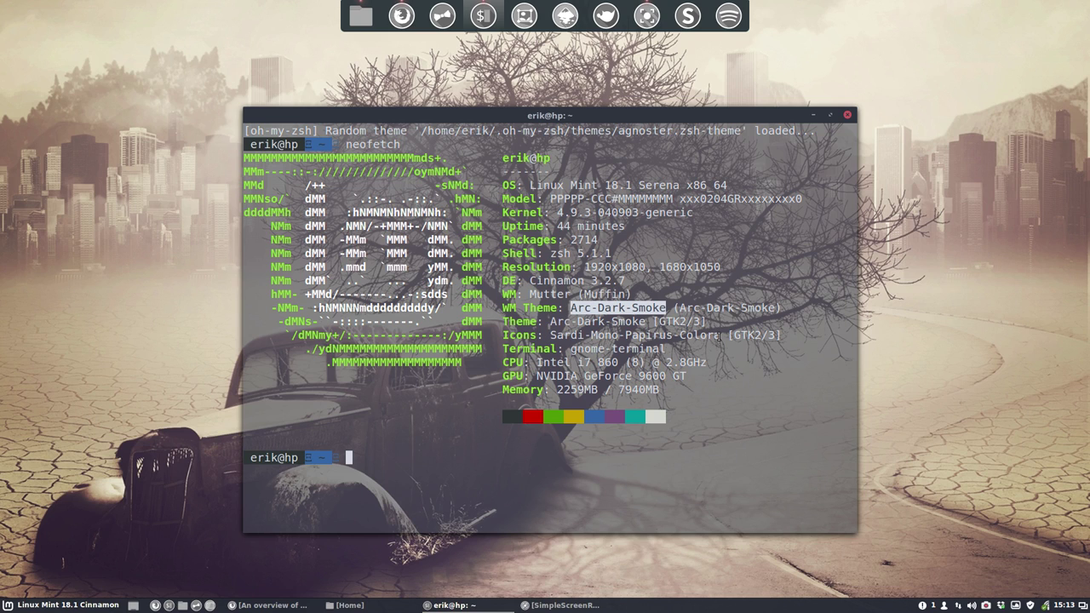
drag(719, 336, 551, 335)
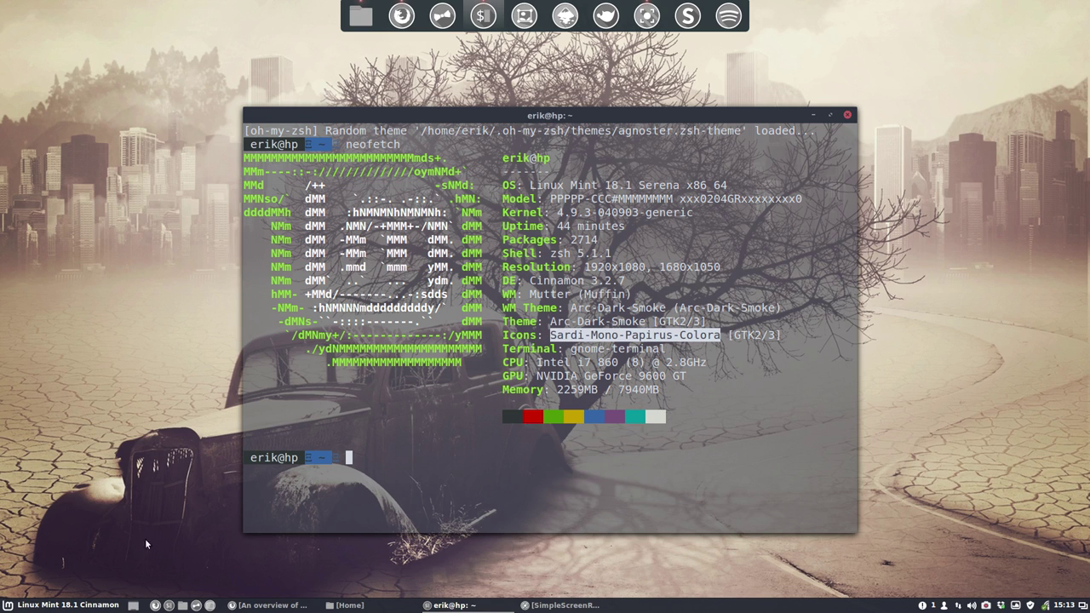
Step: Browse the Cinnamon menu categories, then bring the Firefox Sardi icons overview page forward
click(103, 607)
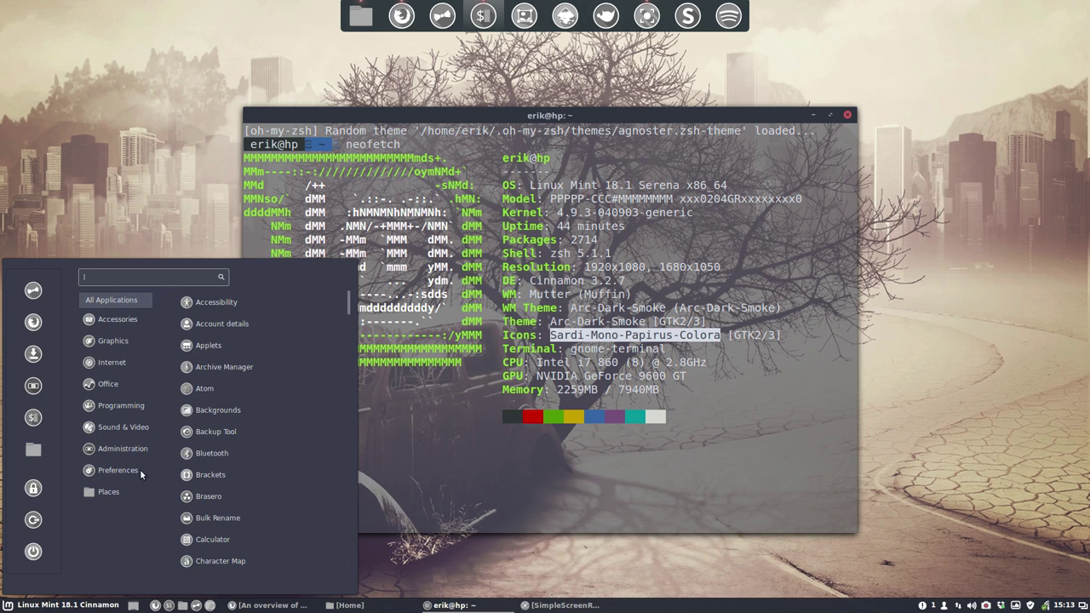
mouse_move(128, 319)
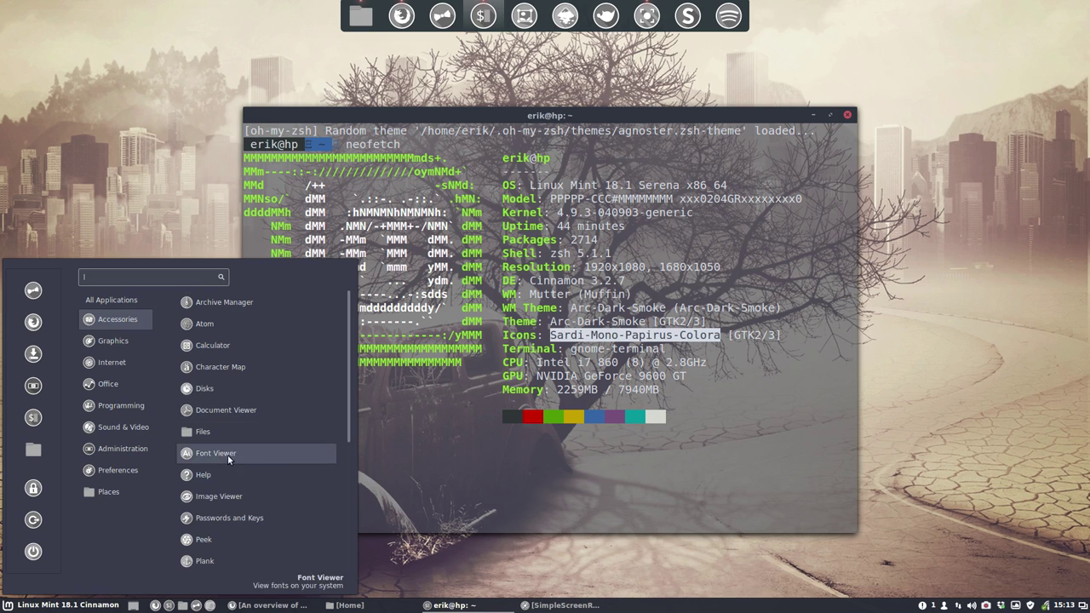
click(722, 330)
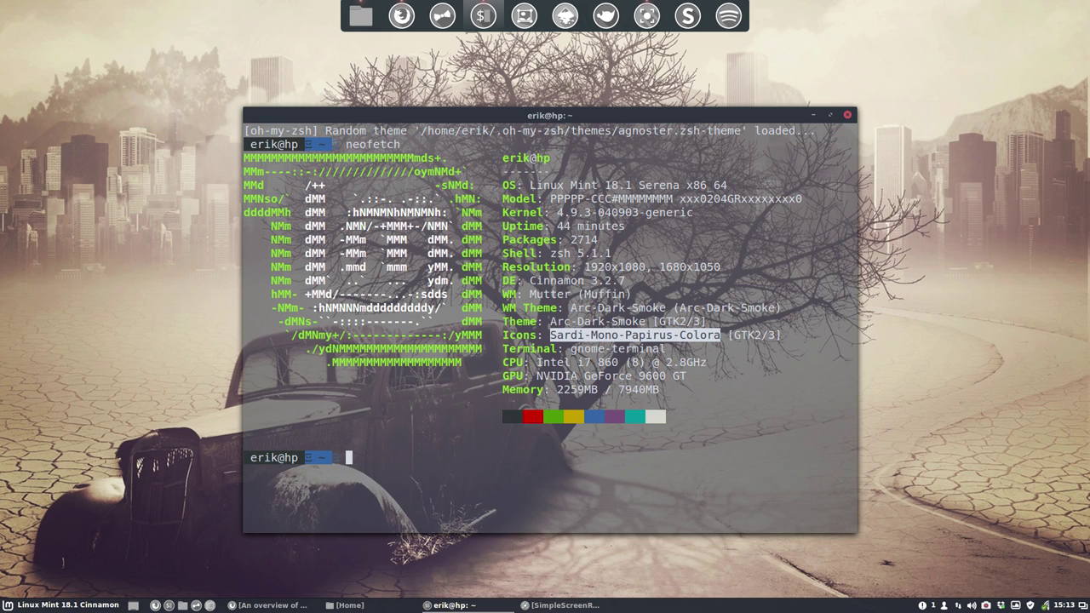
click(271, 605)
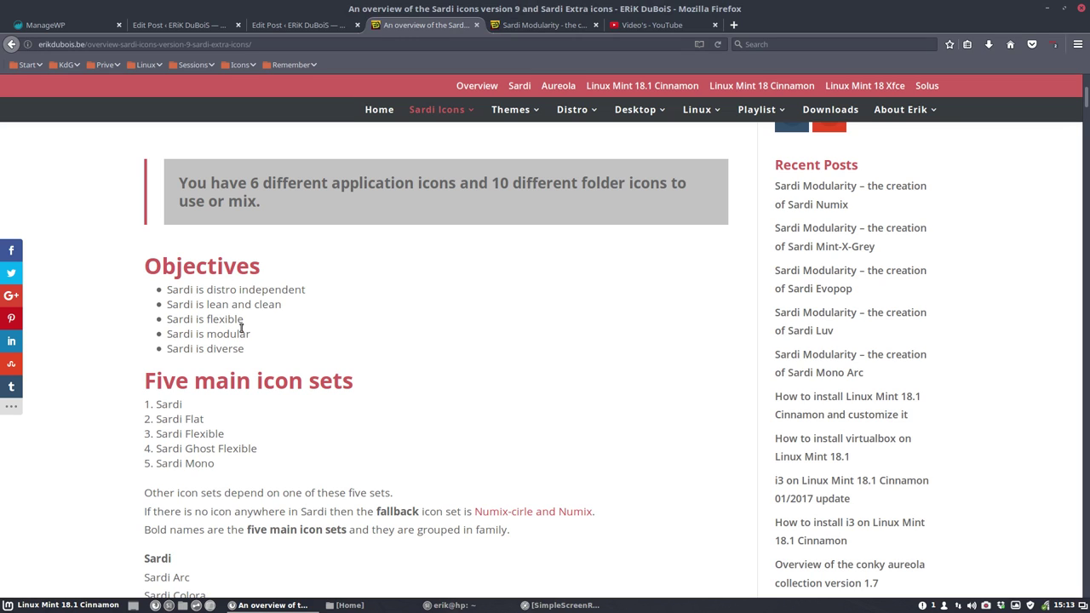
Step: Highlight the 'Sardi is modular' line and minimise Firefox
drag(252, 335, 167, 336)
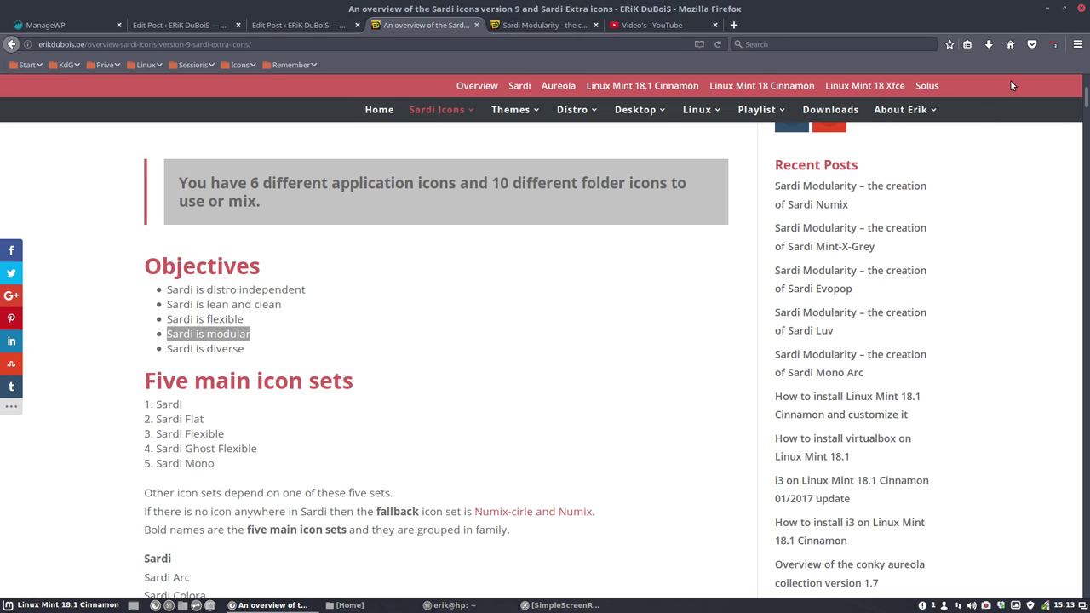
click(1048, 8)
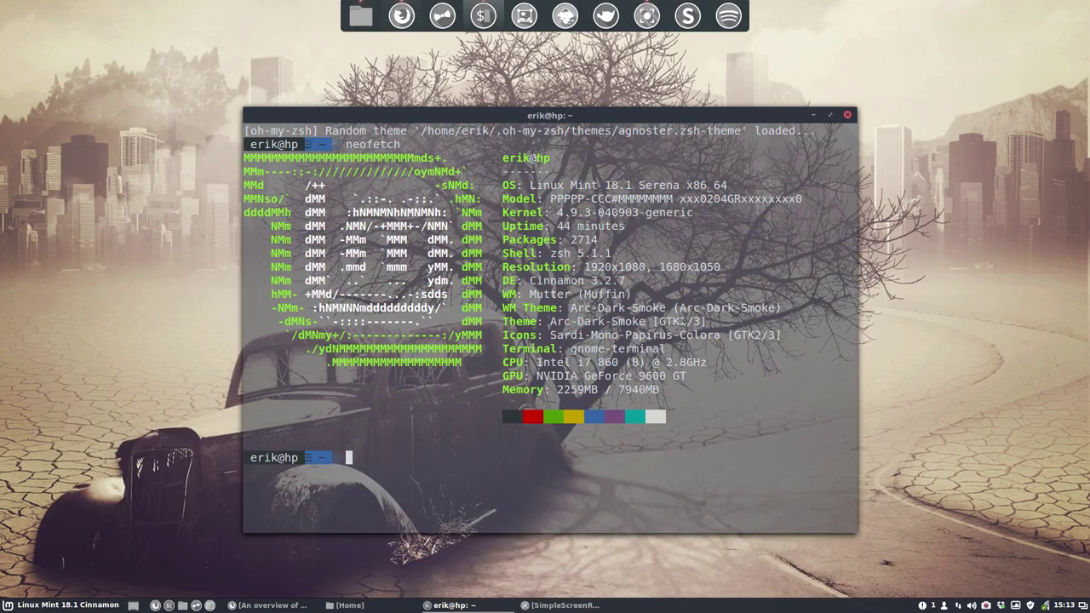
Step: Close the terminal and restore the Home window, selecting its folders and repositioning it
click(847, 114)
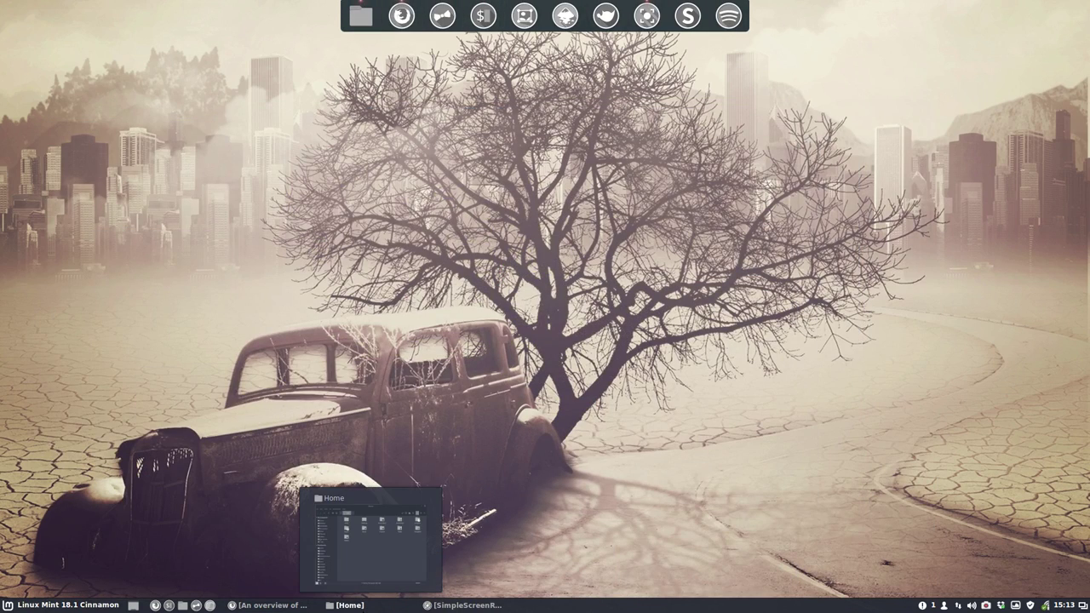
click(363, 610)
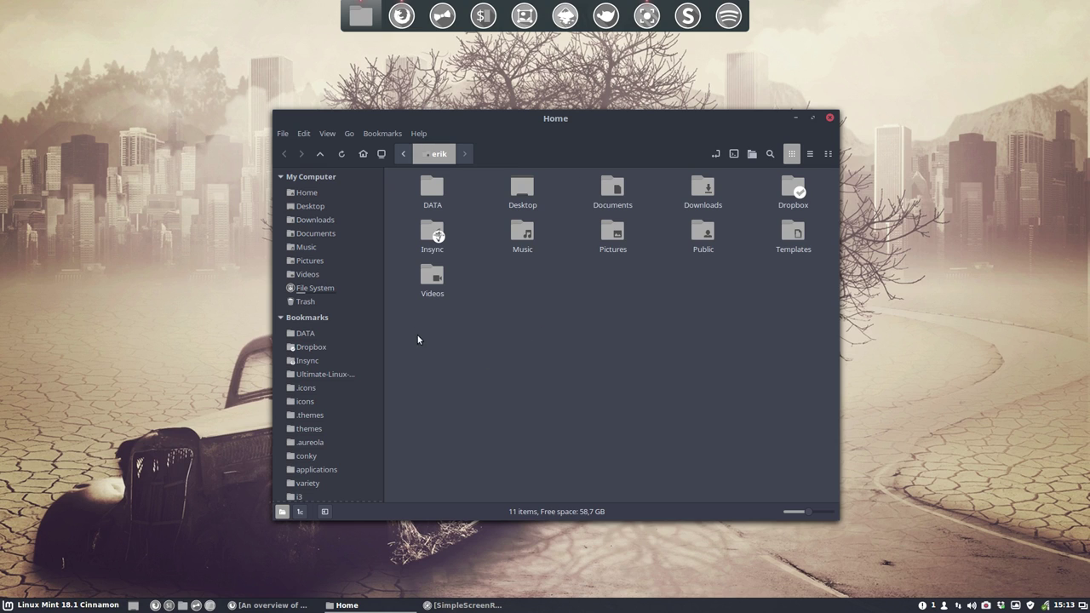
drag(409, 325, 839, 168)
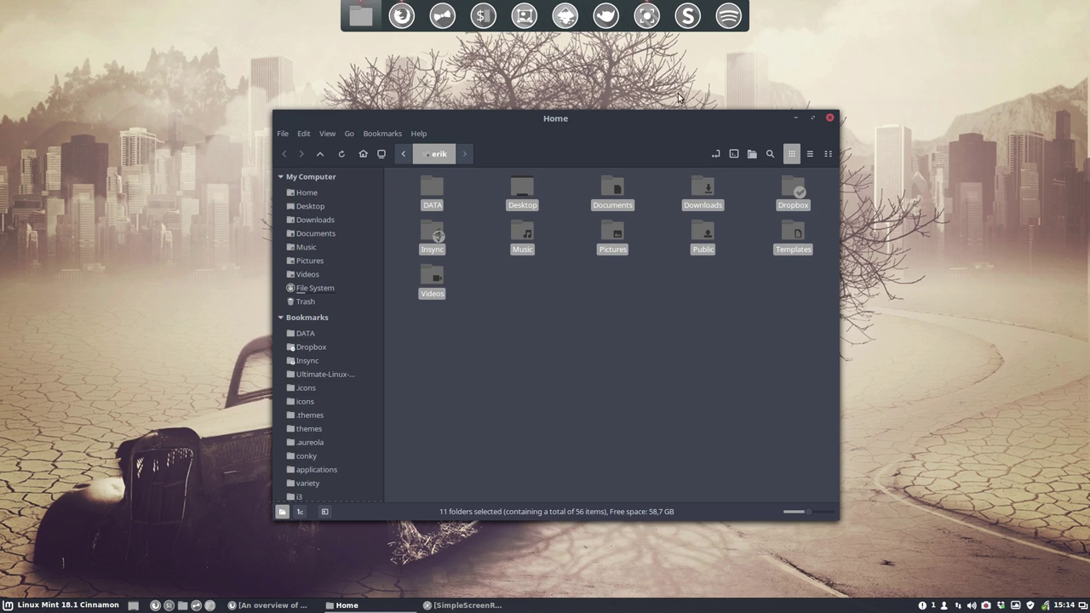
drag(589, 115, 647, 105)
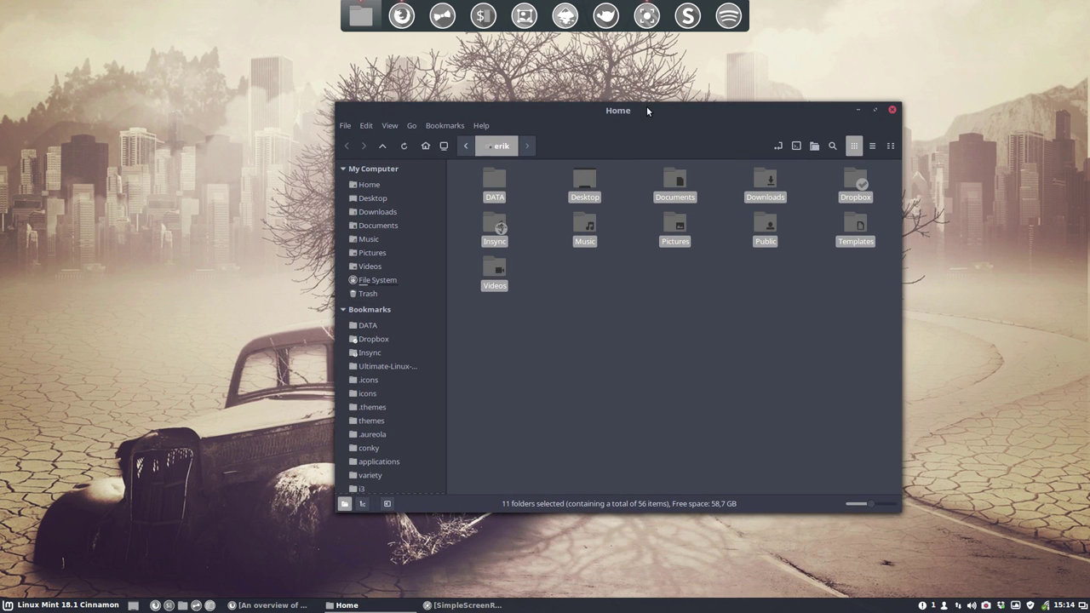
click(613, 328)
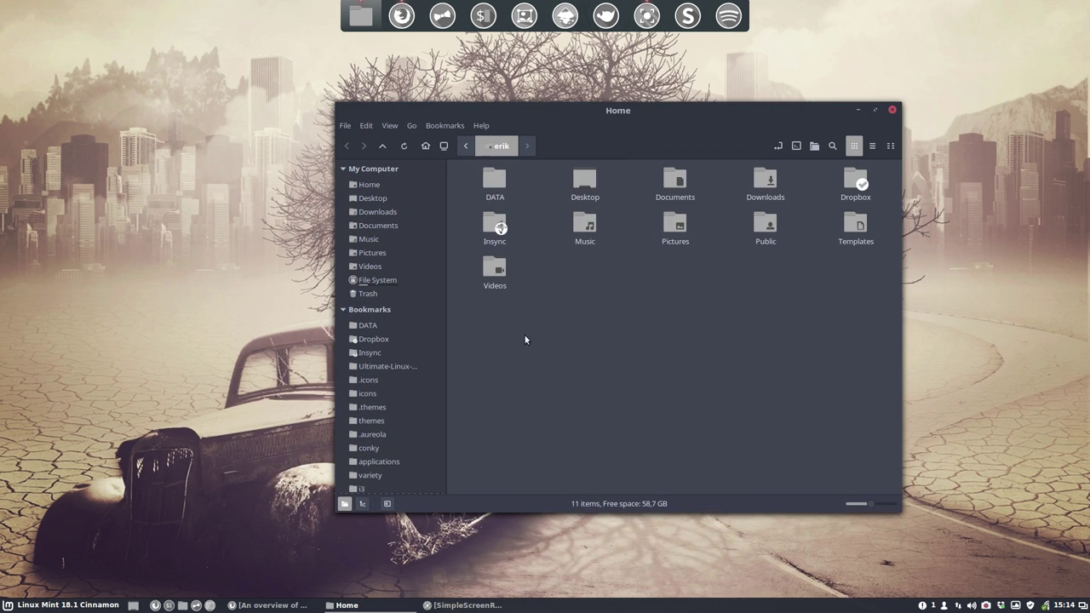
Step: In .icons, duplicate the Sardi-Mono-Papirus-Colora folder with copy and paste
click(377, 381)
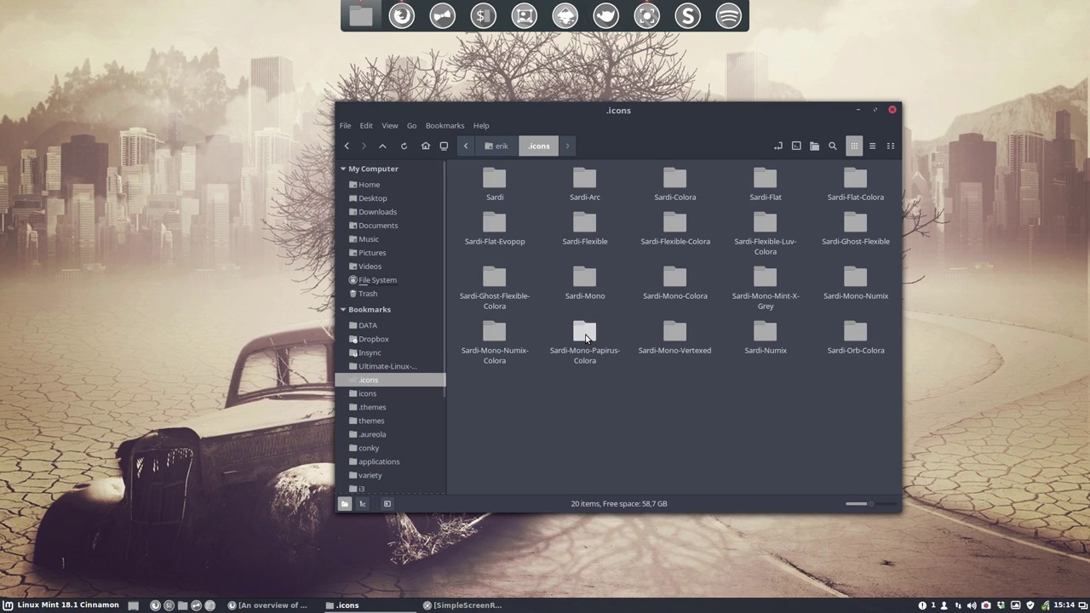
click(585, 334)
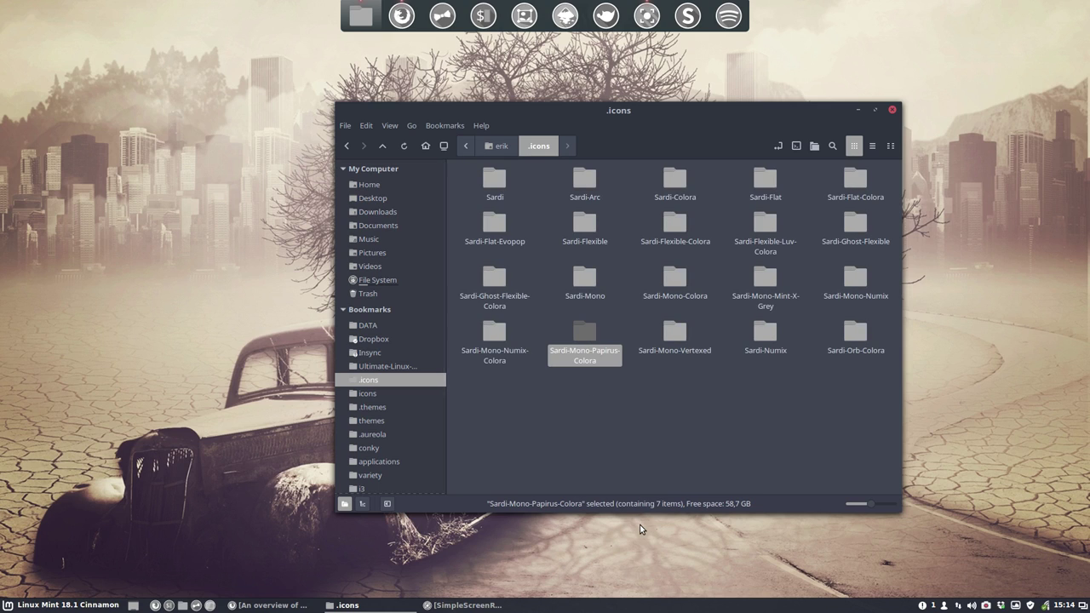
click(584, 395)
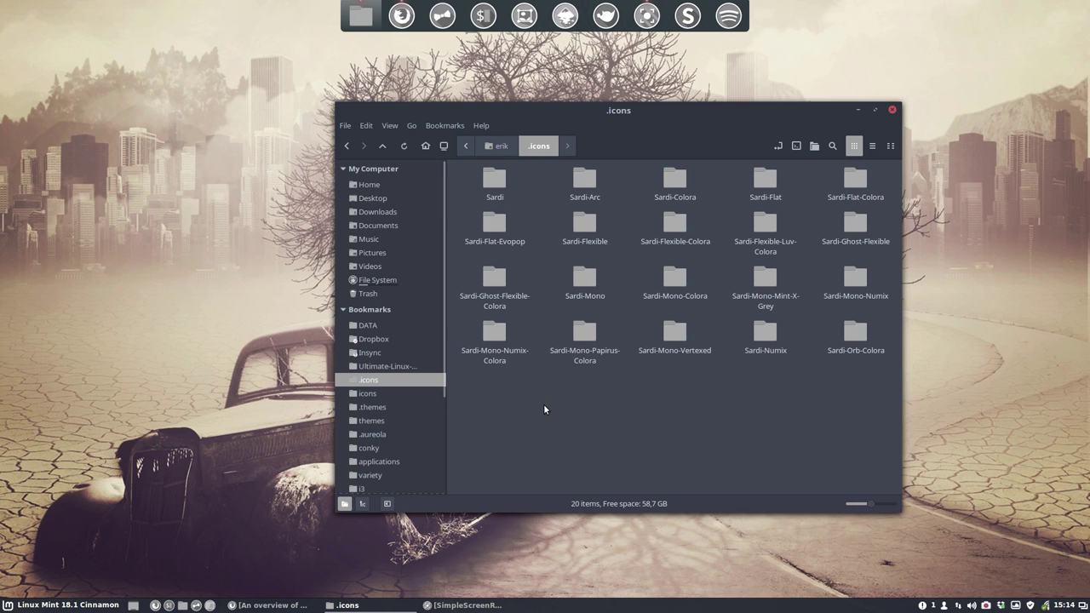
click(586, 337)
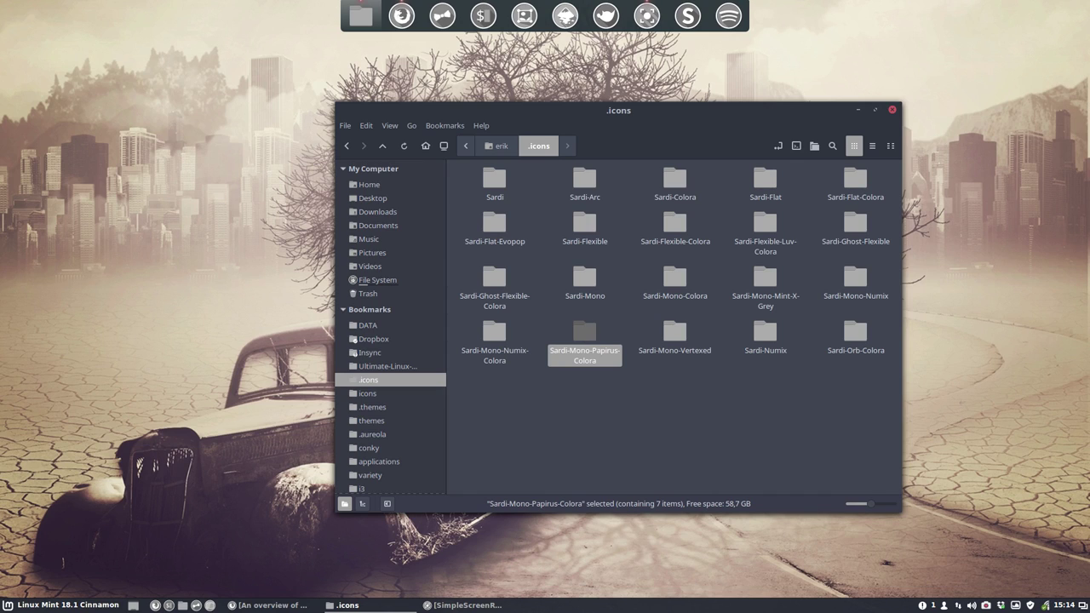
key(ctrl+c)
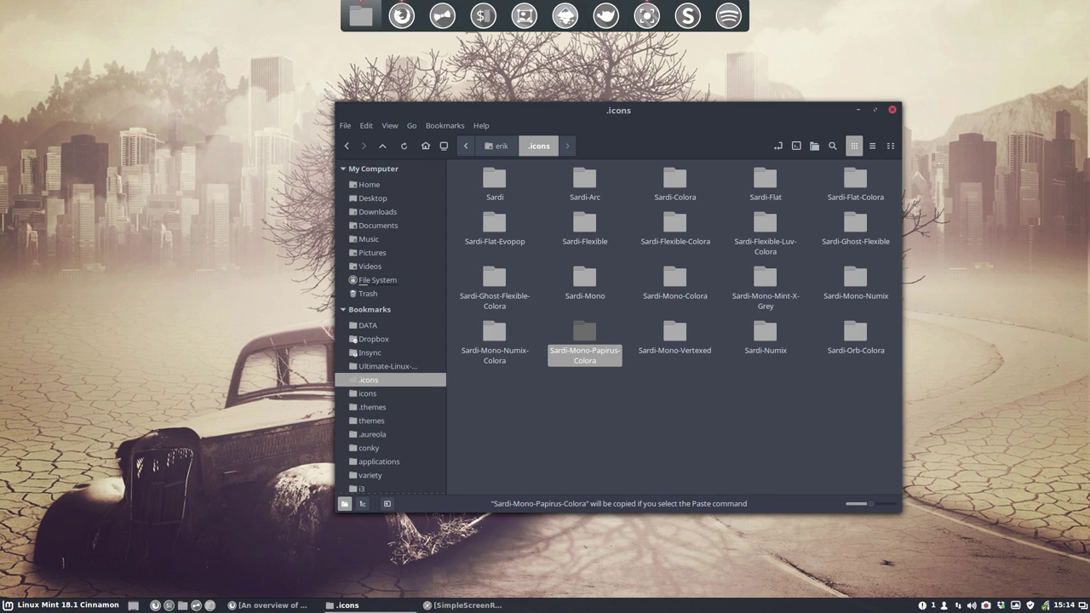
key(ctrl+v)
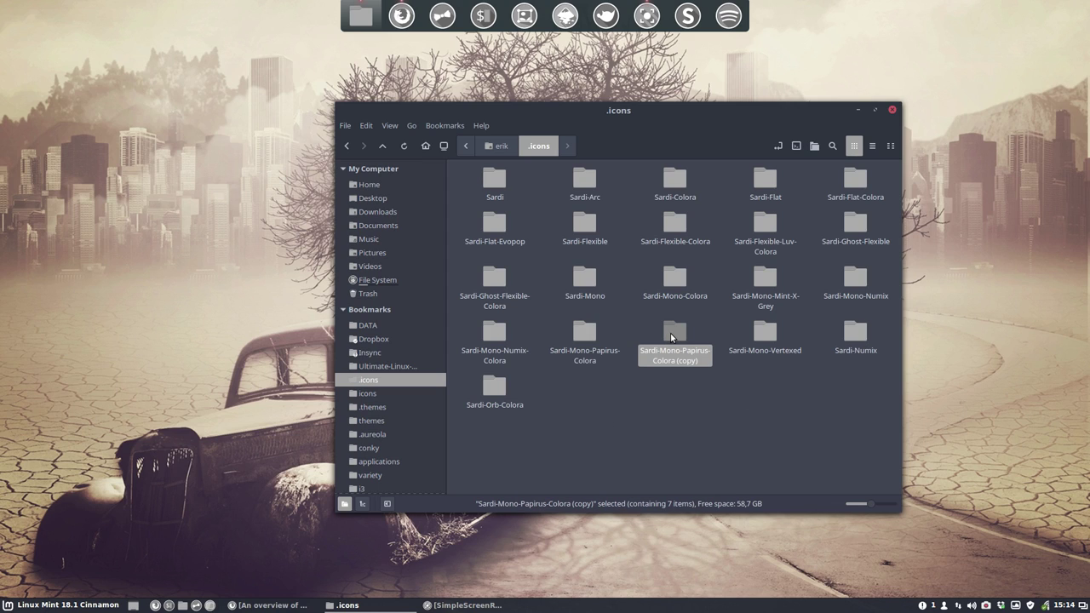
Step: Rename the duplicated folder to Sardi-Papirus
key(F2)
key(End)
key(BackSpace)
key(BackSpace)
key(BackSpace)
key(BackSpace)
key(BackSpace)
key(BackSpace)
key(BackSpace)
key(BackSpace)
key(BackSpace)
key(BackSpace)
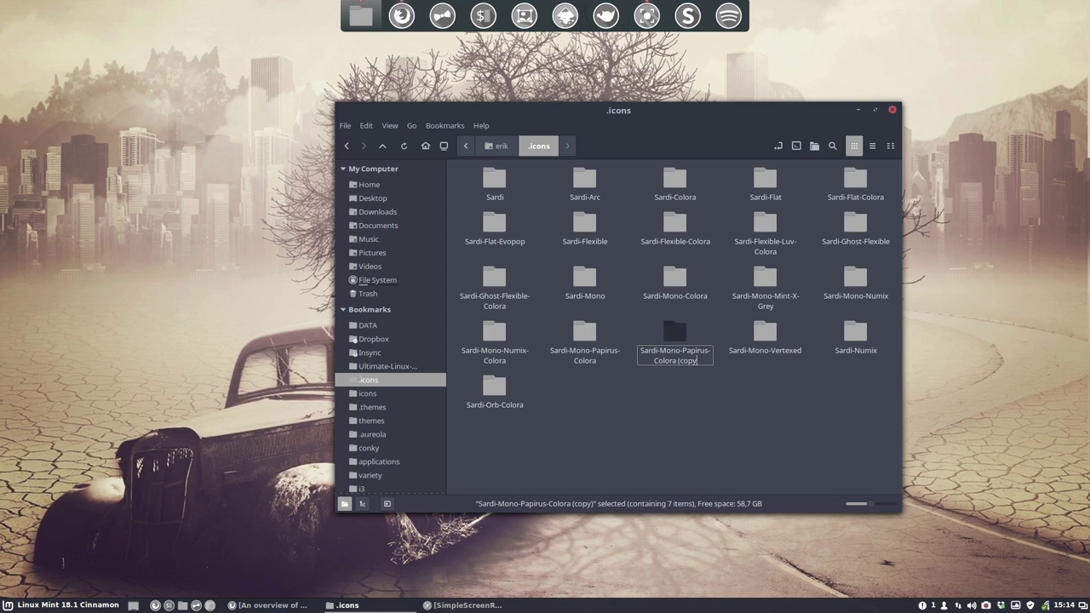
key(BackSpace)
key(BackSpace)
key(BackSpace)
key(BackSpace)
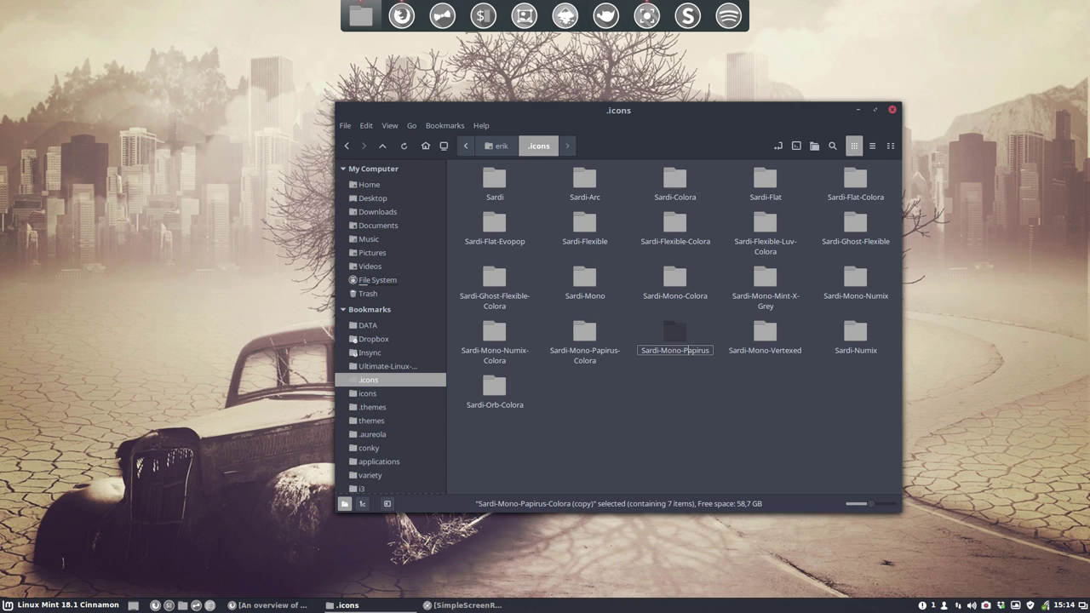
key(BackSpace)
key(BackSpace)
key(BackSpace)
key(BackSpace)
key(BackSpace)
key(BackSpace)
key(Return)
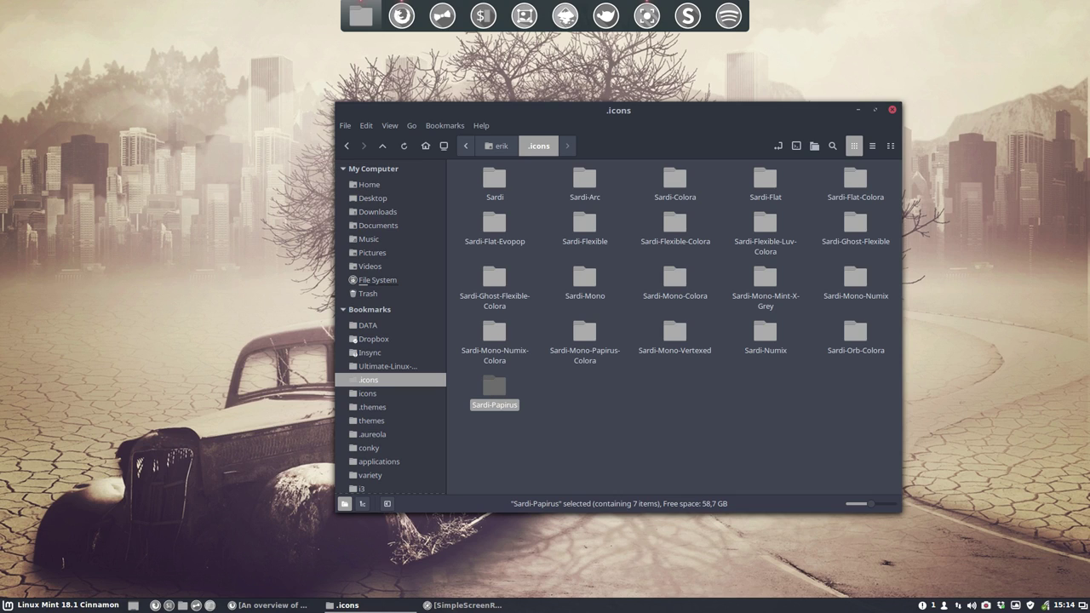
Step: Open the Sardi-Papirus folder and launch its index.theme in the text editor
double_click(496, 388)
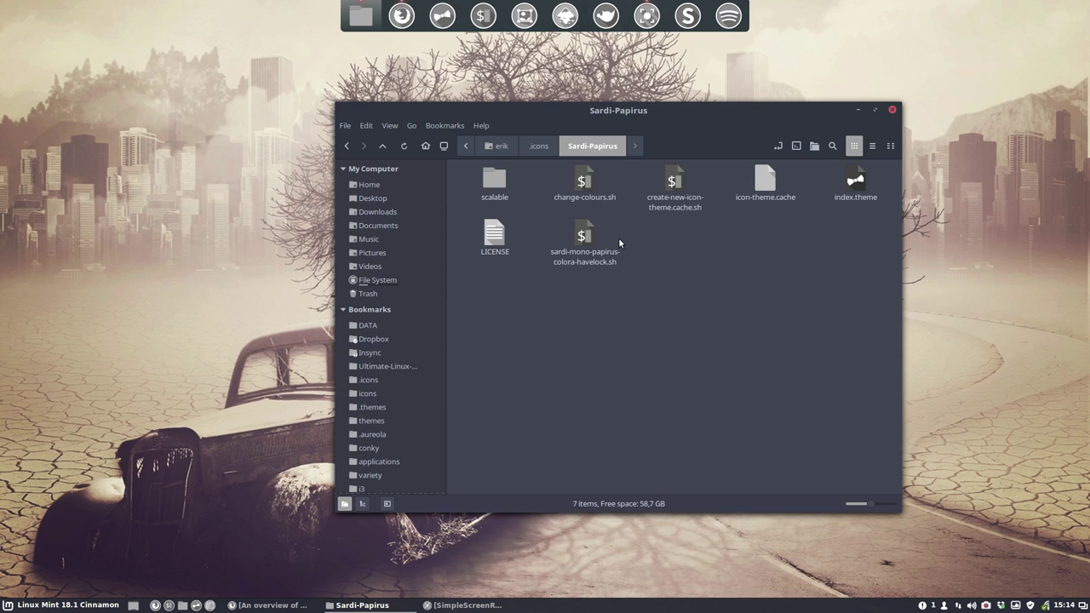
click(584, 182)
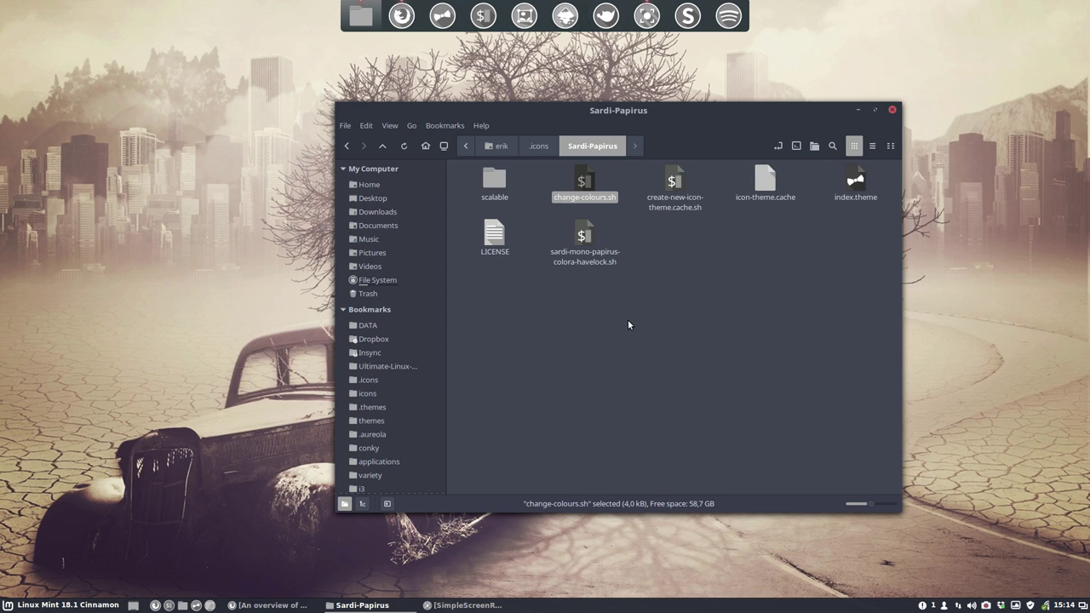
key(BackSpace)
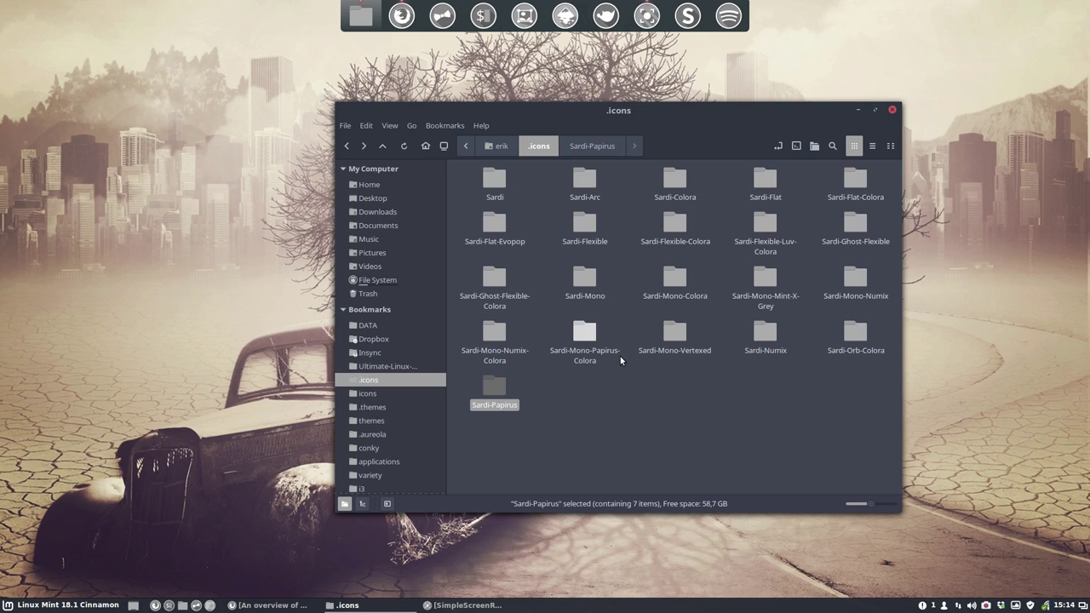
double_click(498, 389)
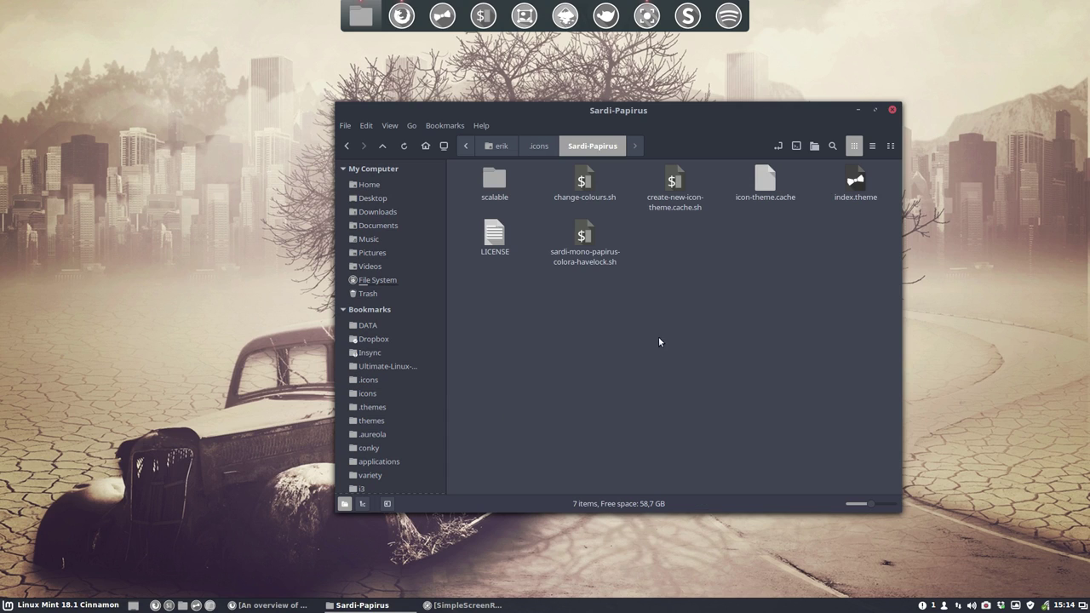
double_click(855, 181)
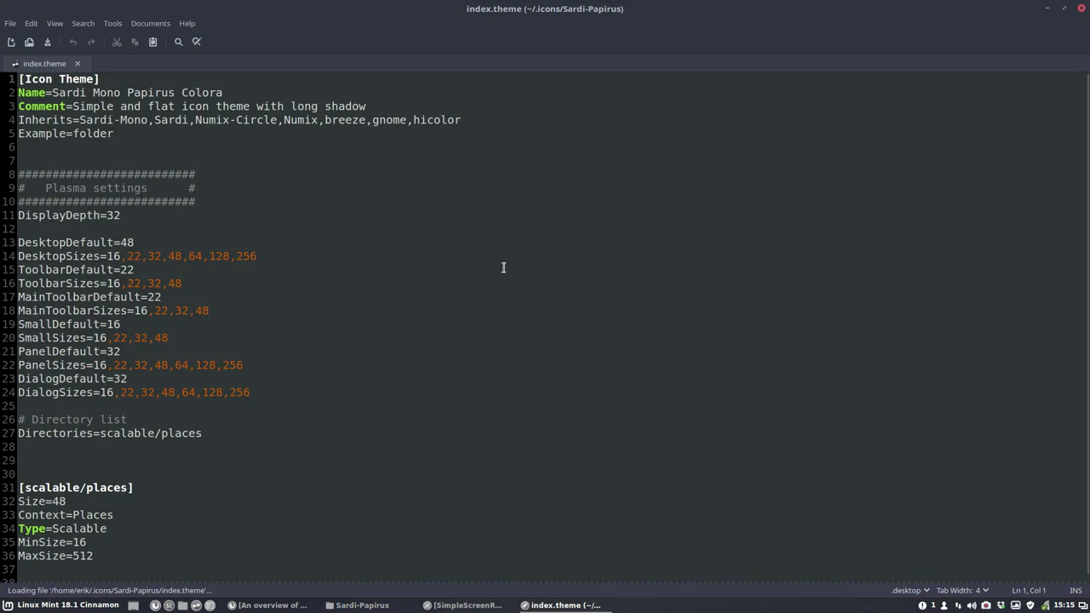
Step: Change the Name line to 'Sardi Papirus', remove Sardi-Mono from Inherits, and save index.theme
drag(92, 92, 127, 91)
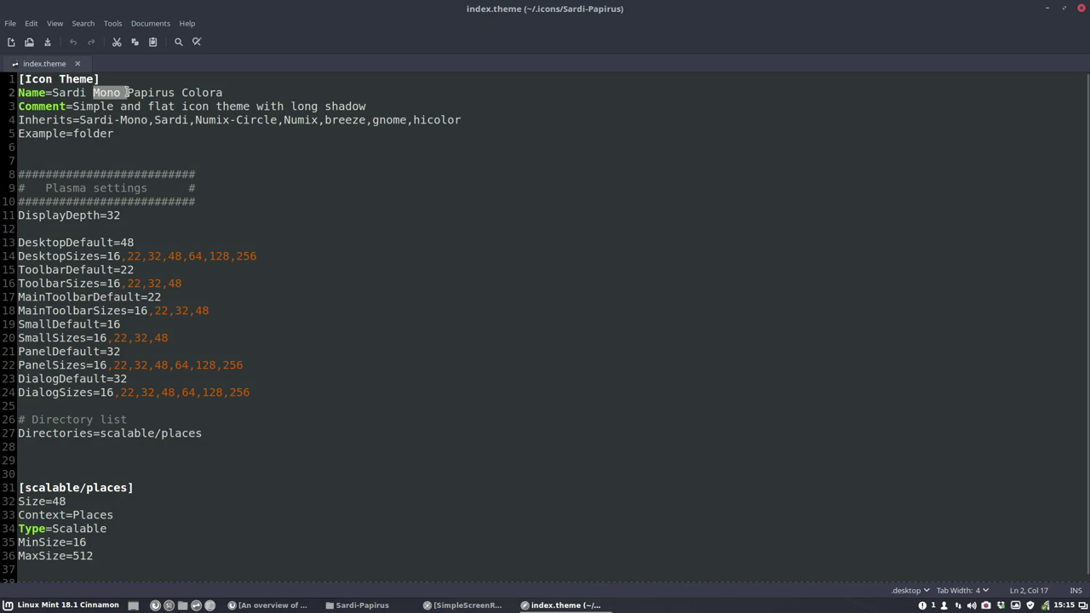
key(BackSpace)
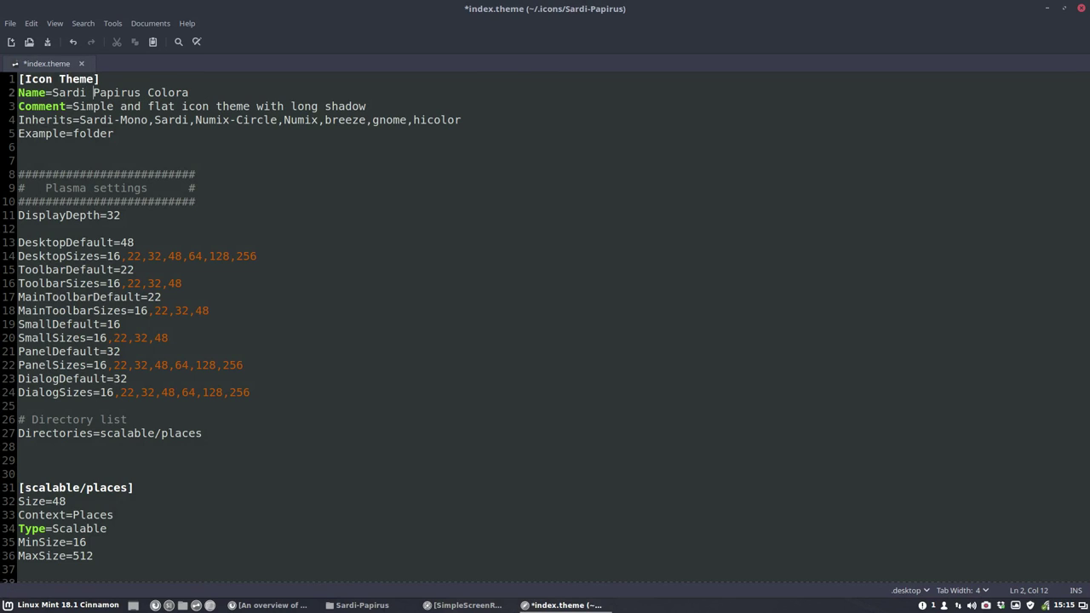
key(Delete)
key(Delete)
key(Delete)
key(Delete)
key(Delete)
key(Delete)
key(Down)
key(BackSpace)
key(BackSpace)
key(BackSpace)
key(BackSpace)
key(BackSpace)
key(BackSpace)
key(BackSpace)
key(BackSpace)
key(BackSpace)
key(BackSpace)
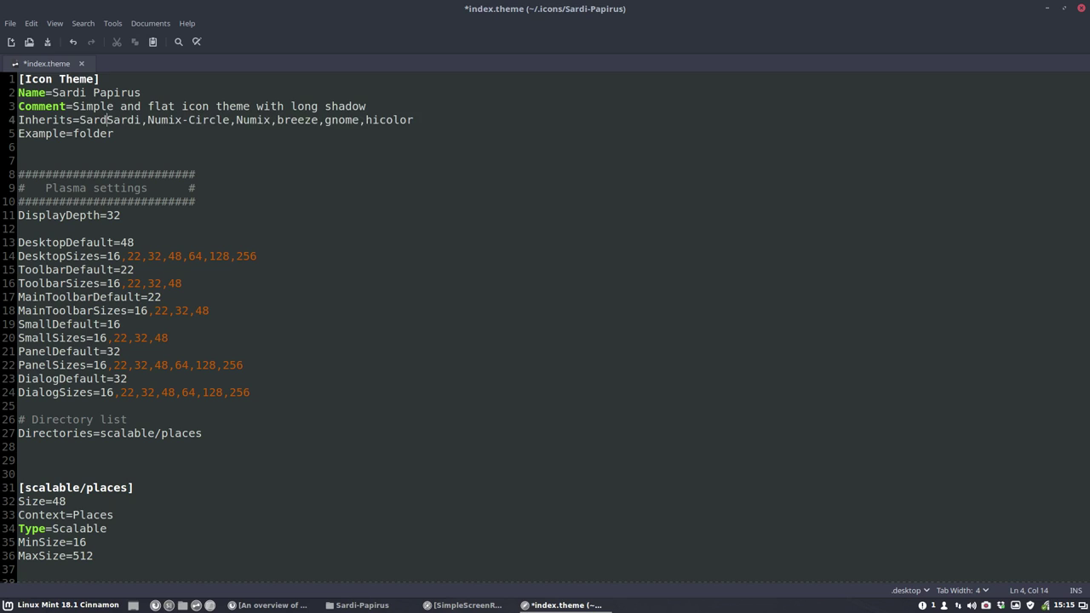
key(BackSpace)
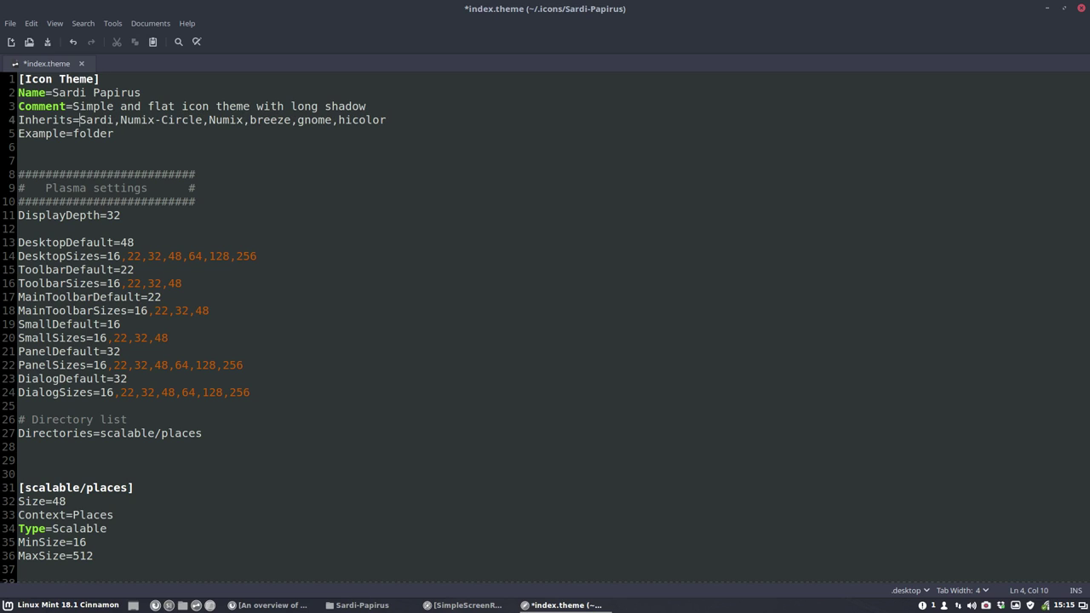
key(ctrl+s)
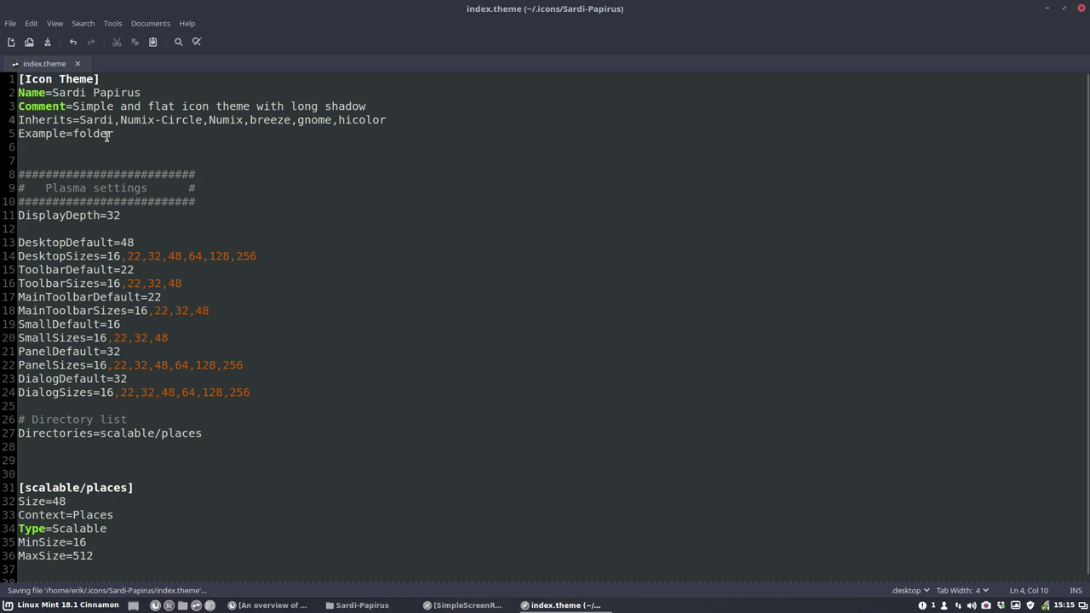
drag(129, 120, 18, 120)
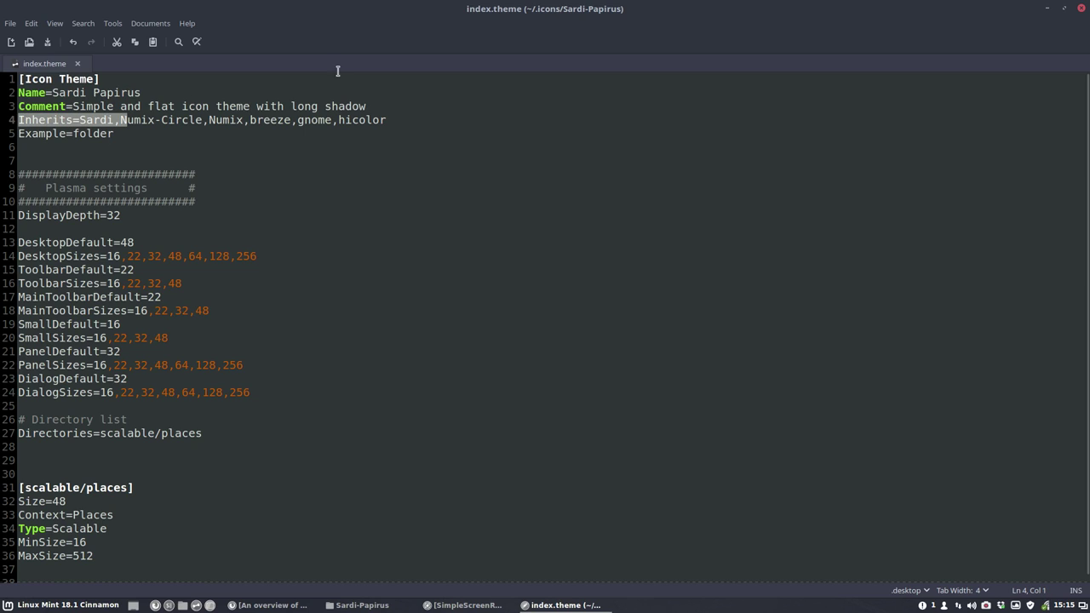
Step: Close the editor, run create-new-icon-theme.cache.sh in a terminal, then return to the home folder
click(1082, 8)
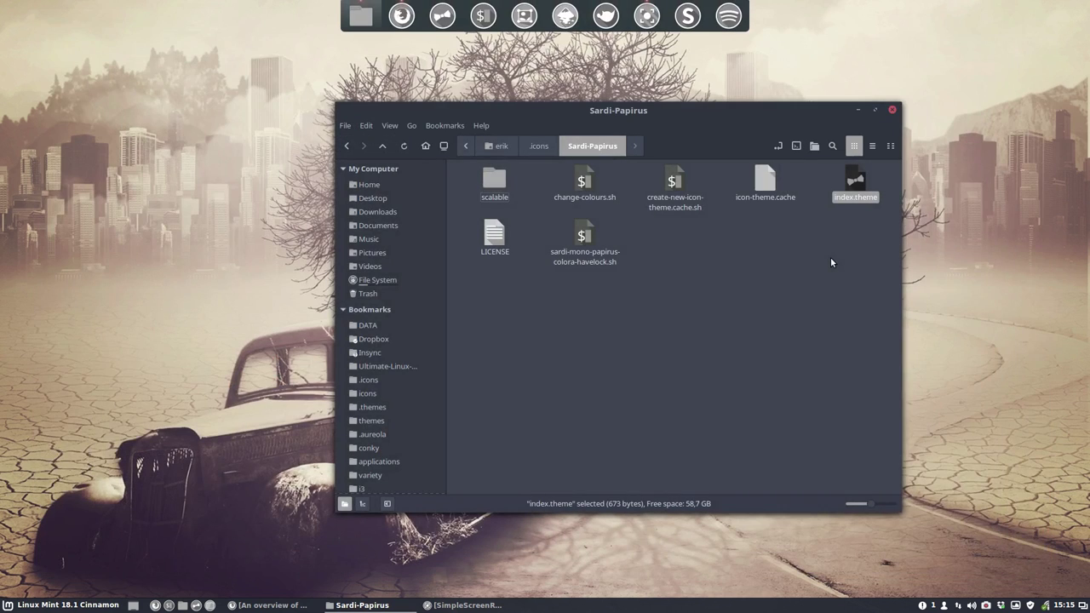
click(705, 252)
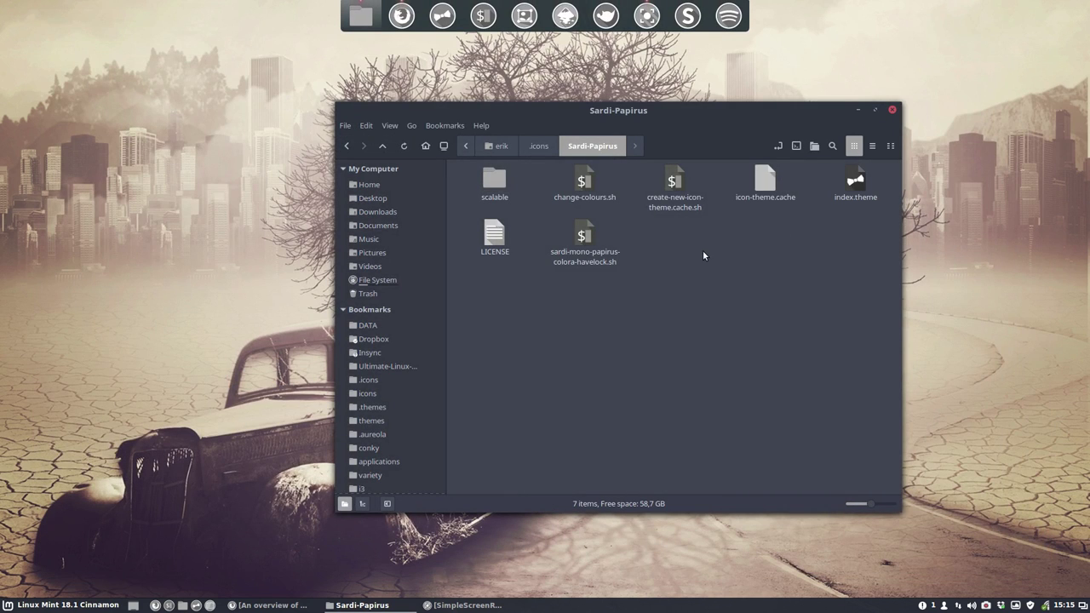
click(764, 184)
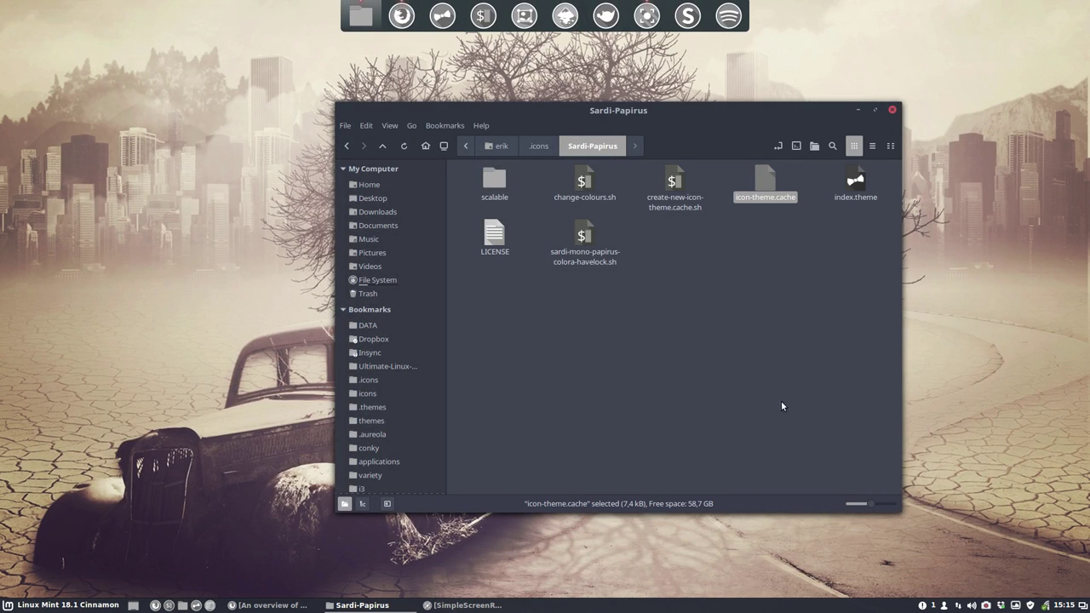
double_click(673, 183)
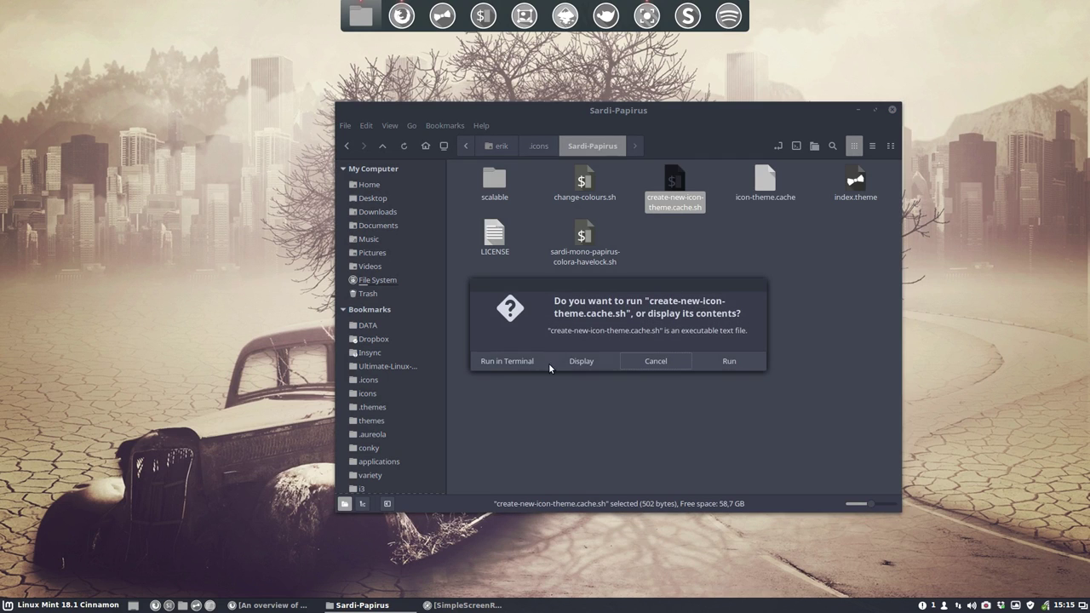
click(523, 361)
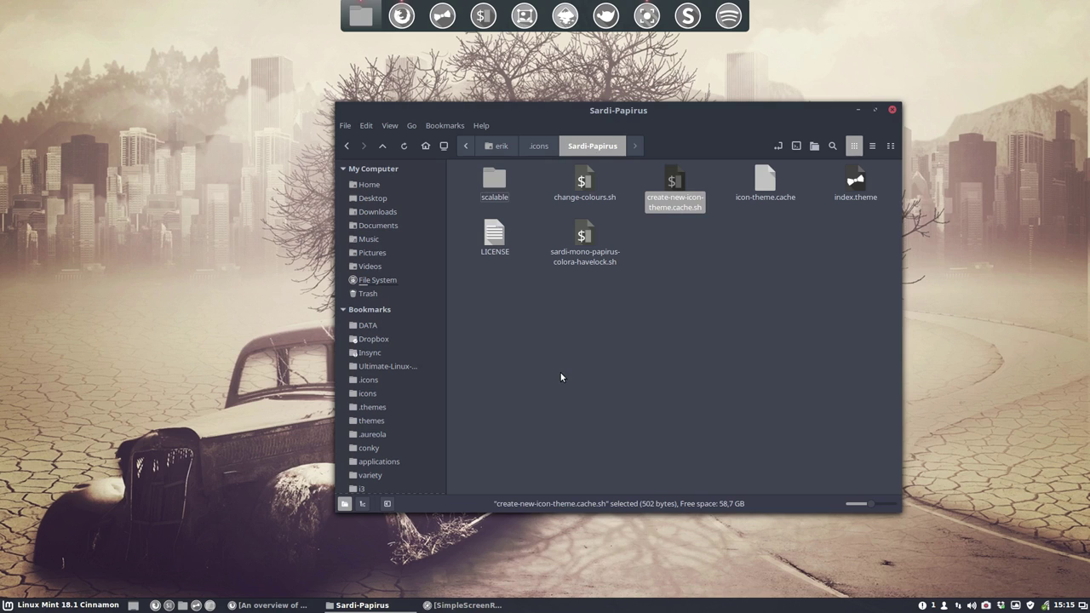
click(606, 338)
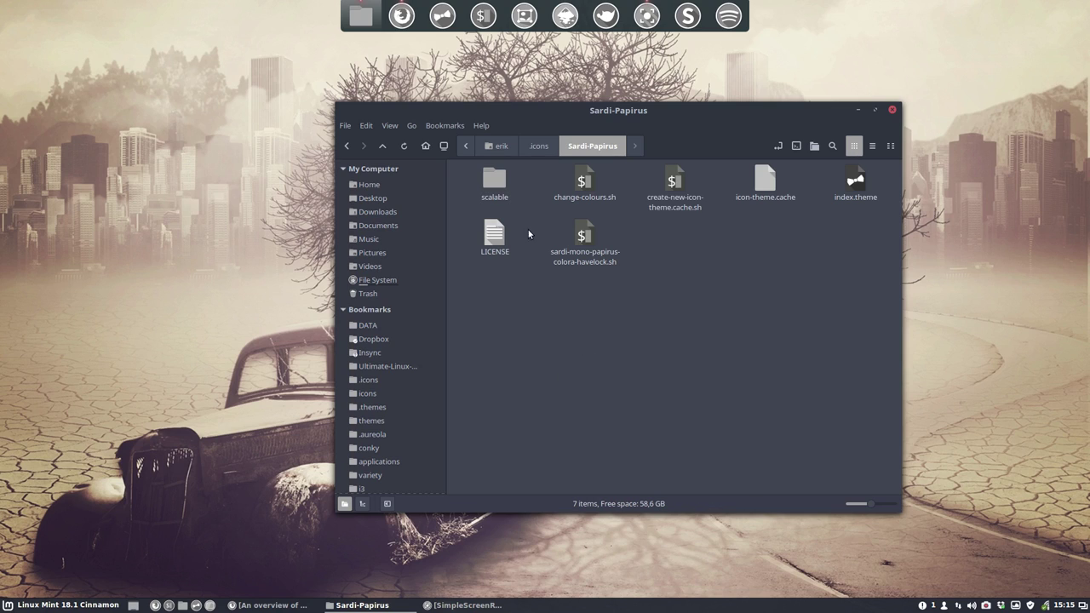
click(493, 148)
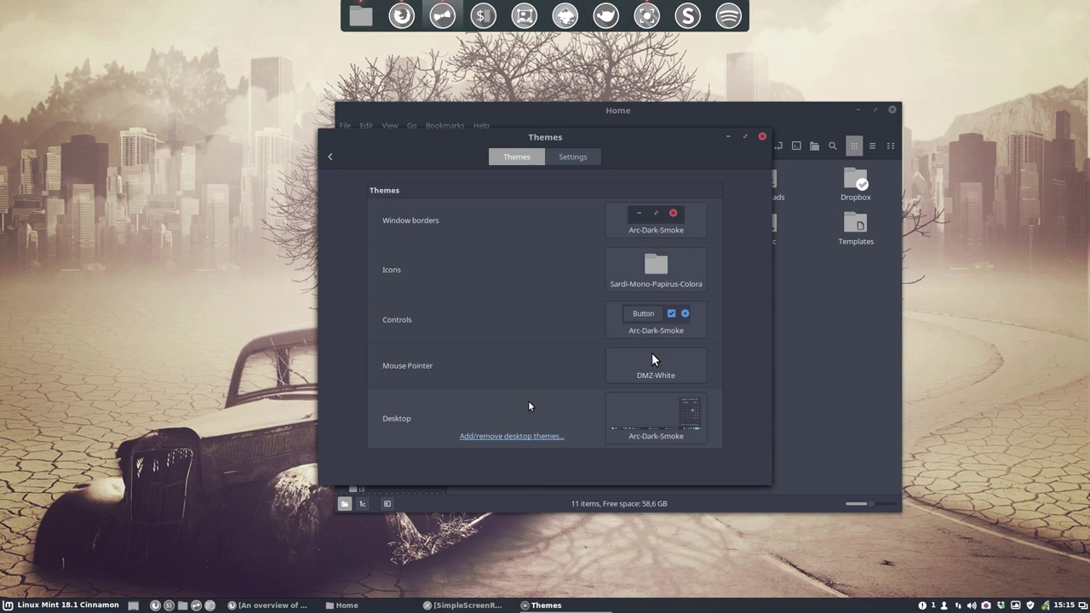
Step: Choose Sardi-Papirus as the icon theme and close the Themes window
click(654, 271)
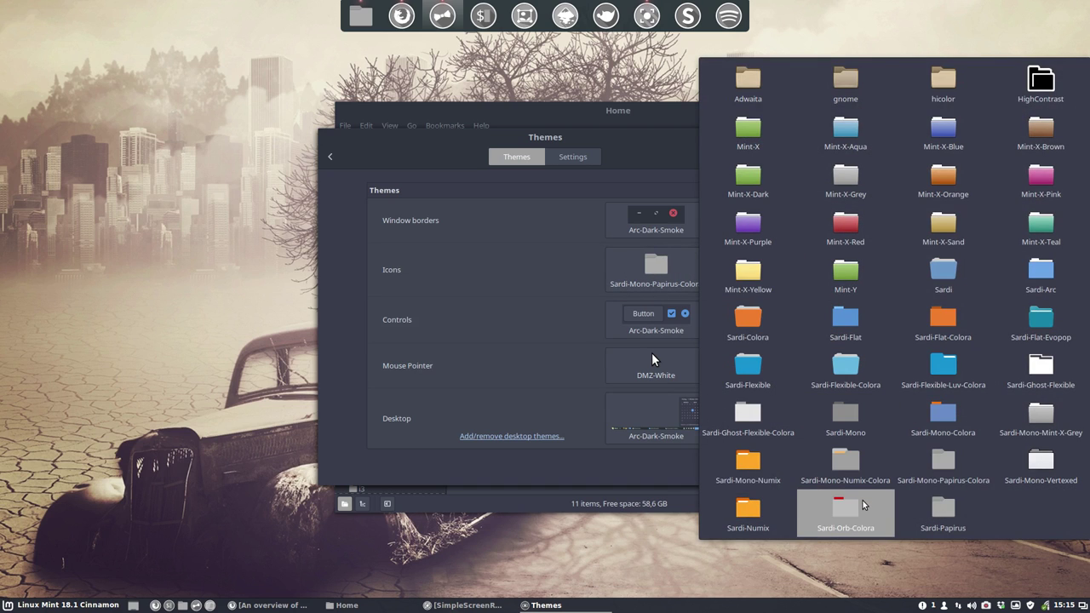
click(957, 522)
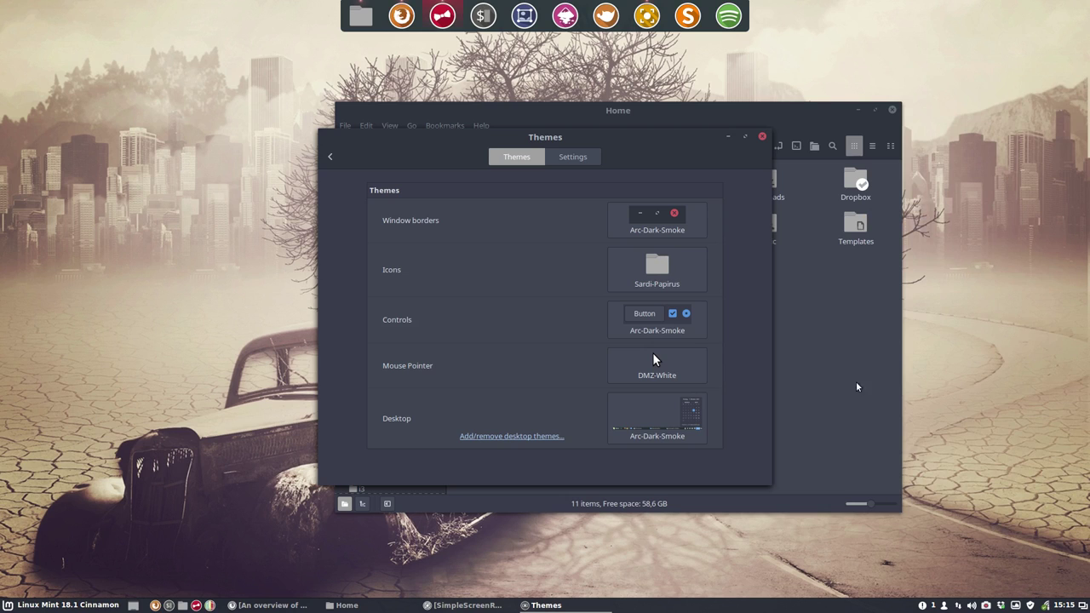
click(763, 138)
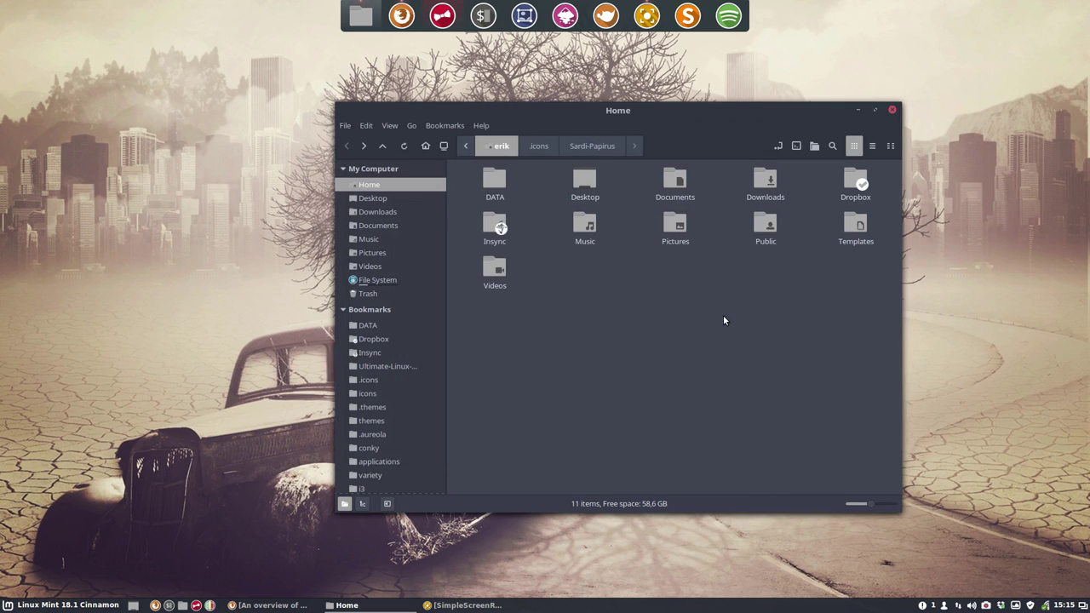
Step: Move the Home window up and right, browse the Cinnamon menu, then open the recorder's tray menu
drag(641, 105, 761, 94)
click(39, 607)
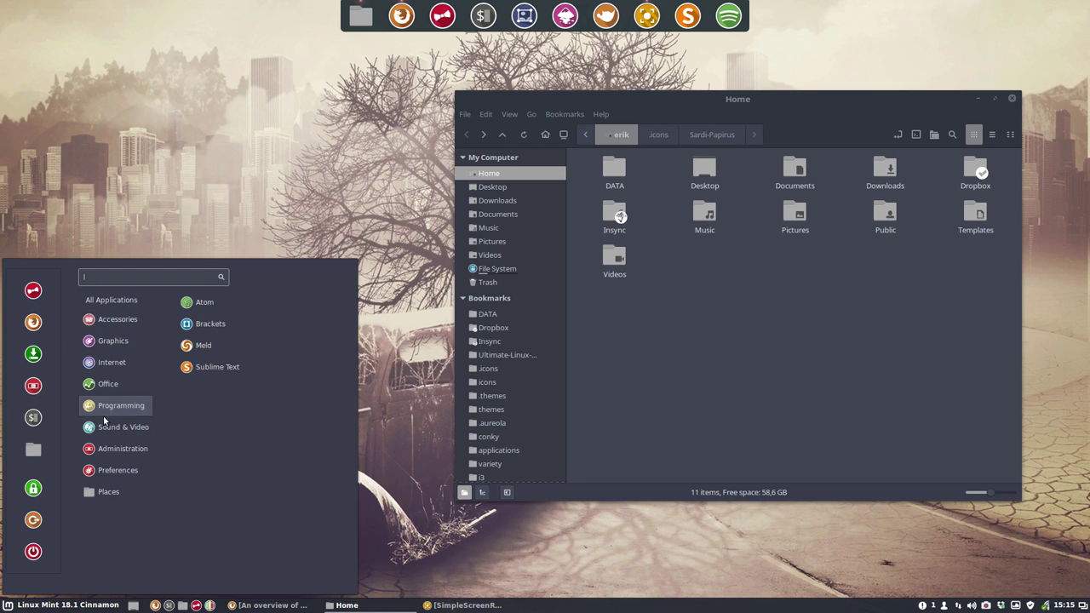
mouse_move(106, 491)
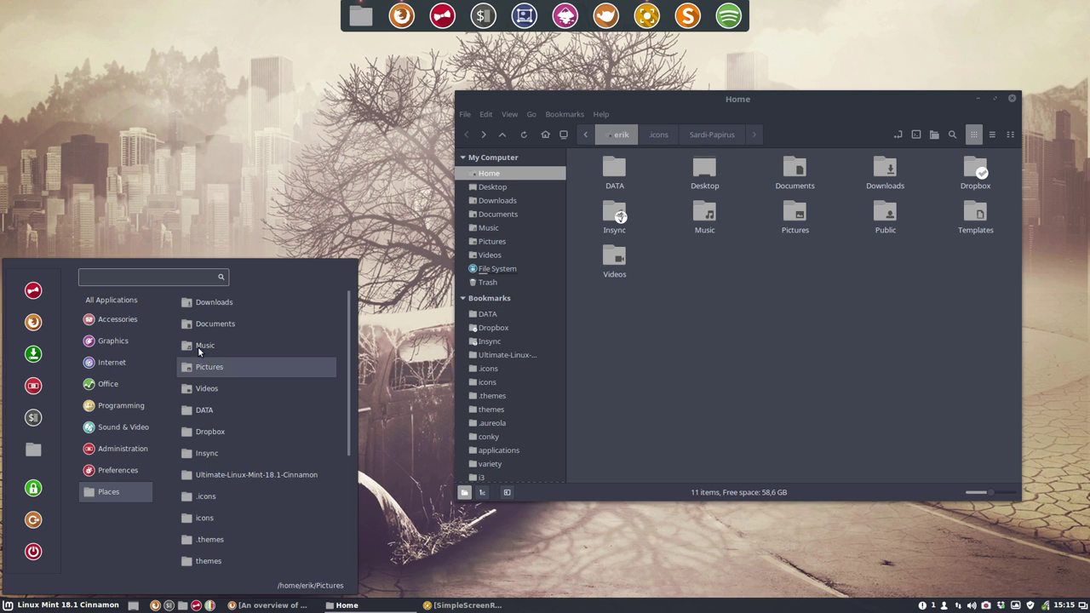
click(638, 307)
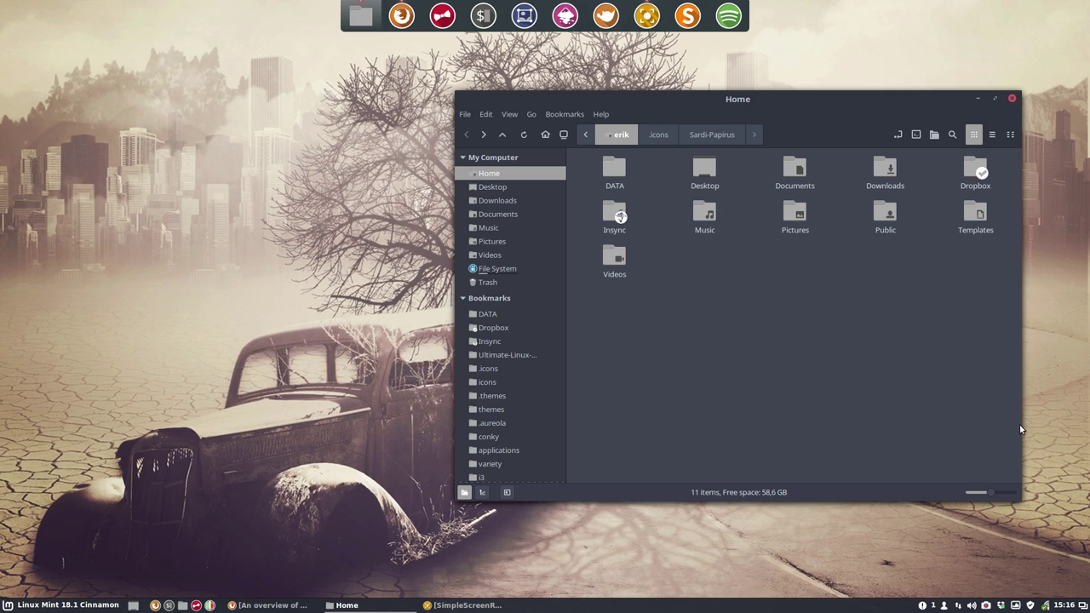
right_click(987, 606)
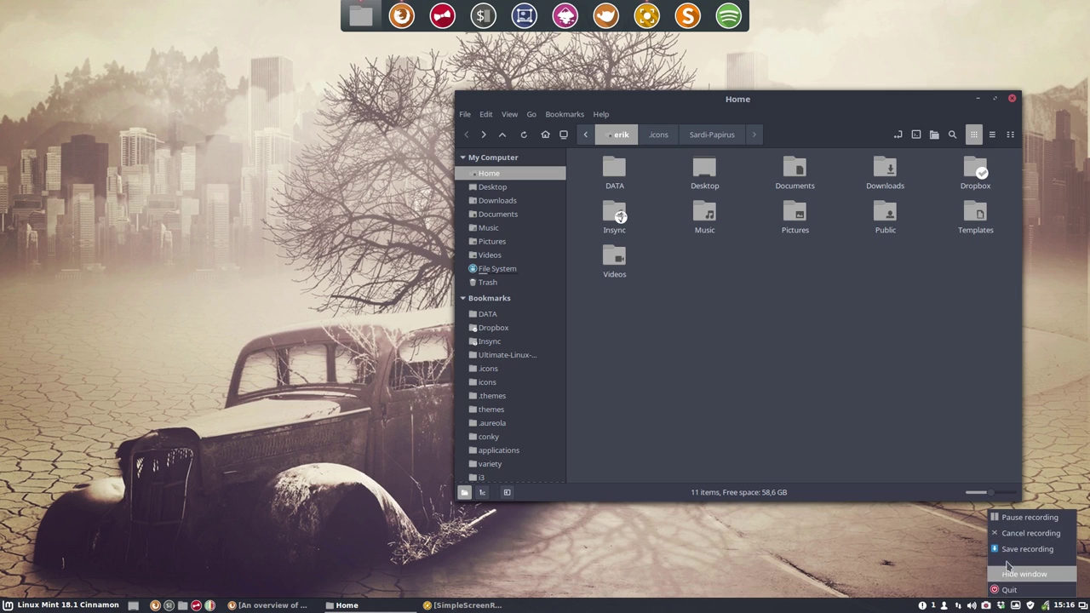